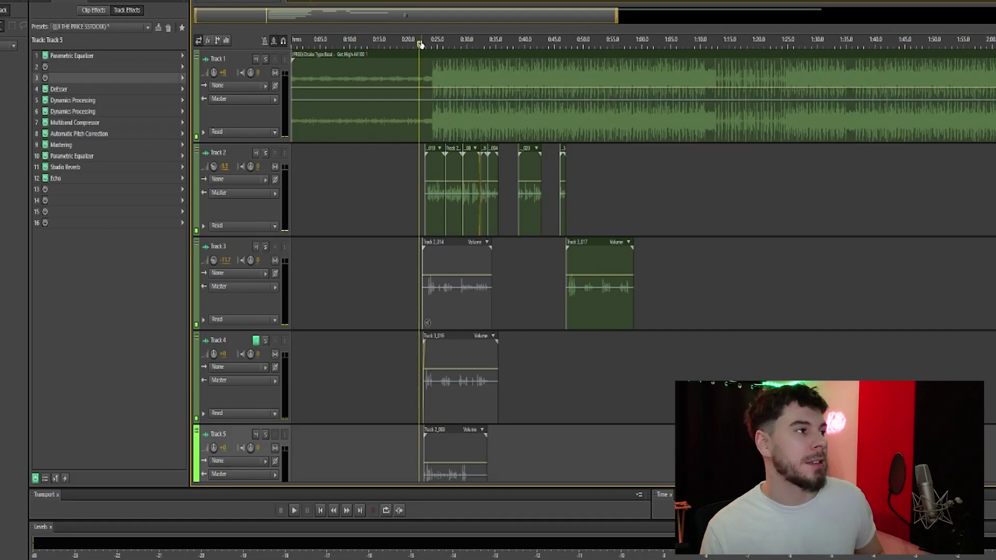
Play and stop the session to hear the lag, then show Track 4's effects rack
key("space")
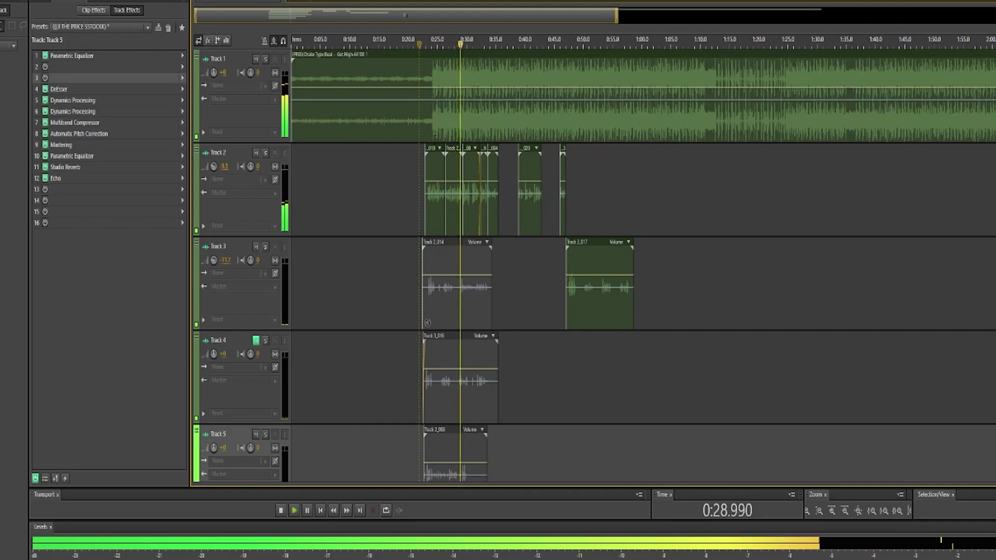
key("space")
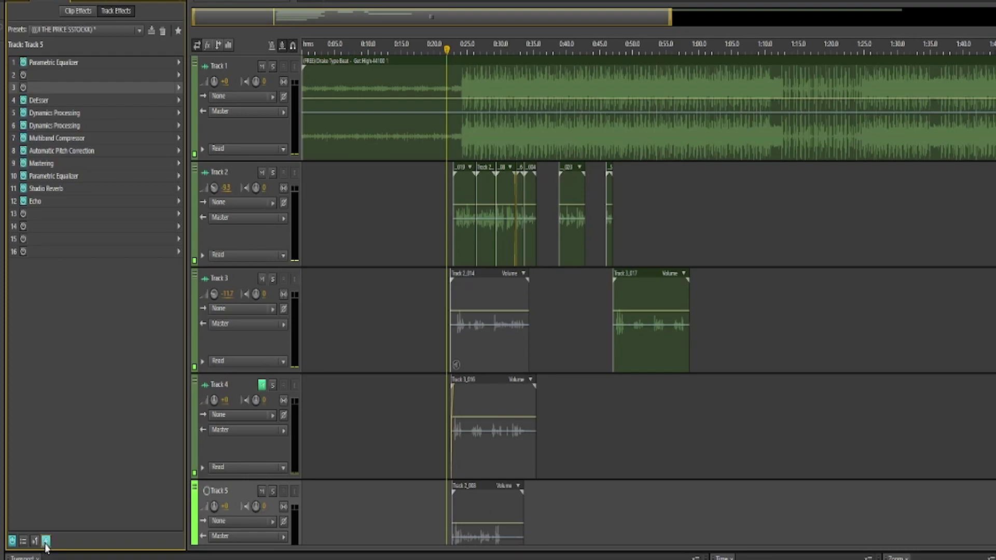
left_click(341, 429)
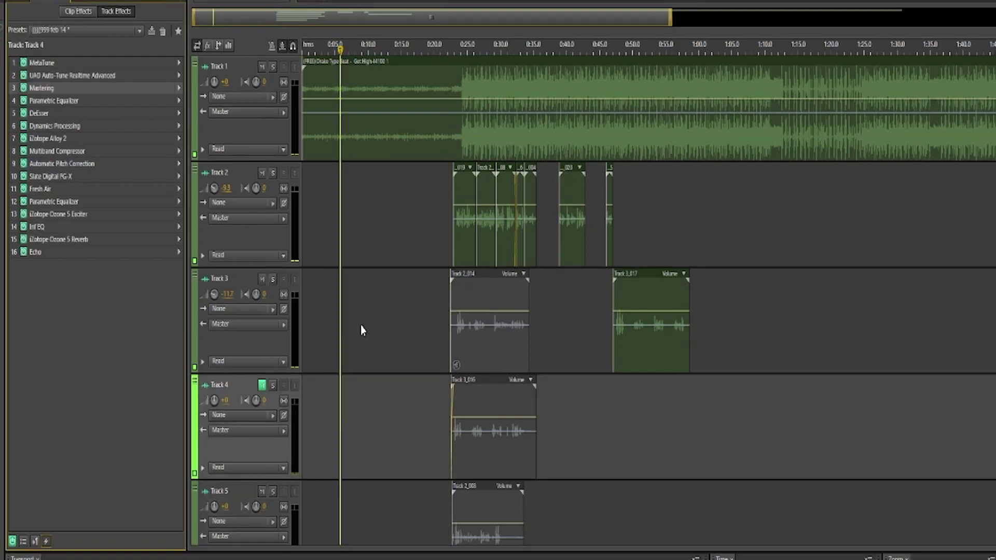
Show Track 3's and Track 2's effects racks, then play the session to check smoothness
left_click(360, 326)
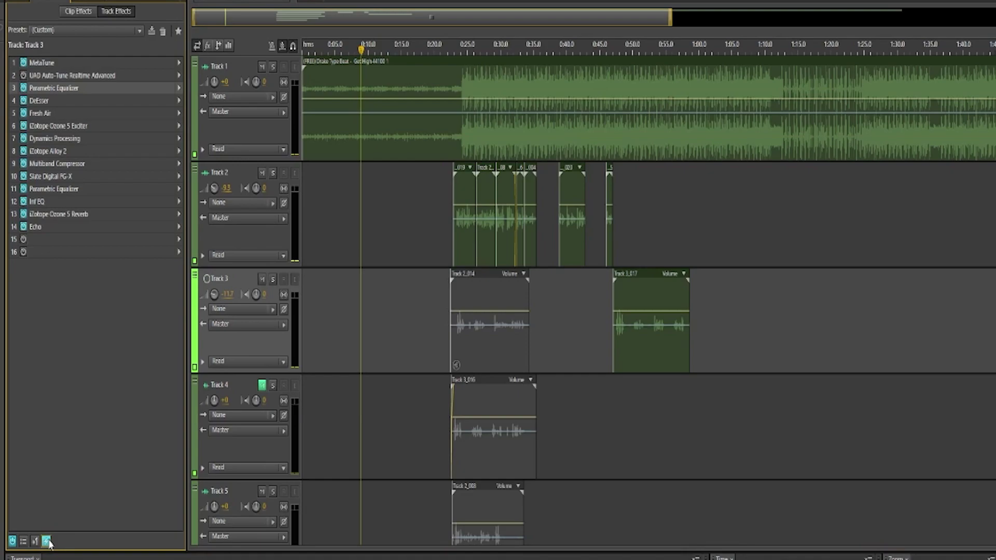
left_click(345, 234)
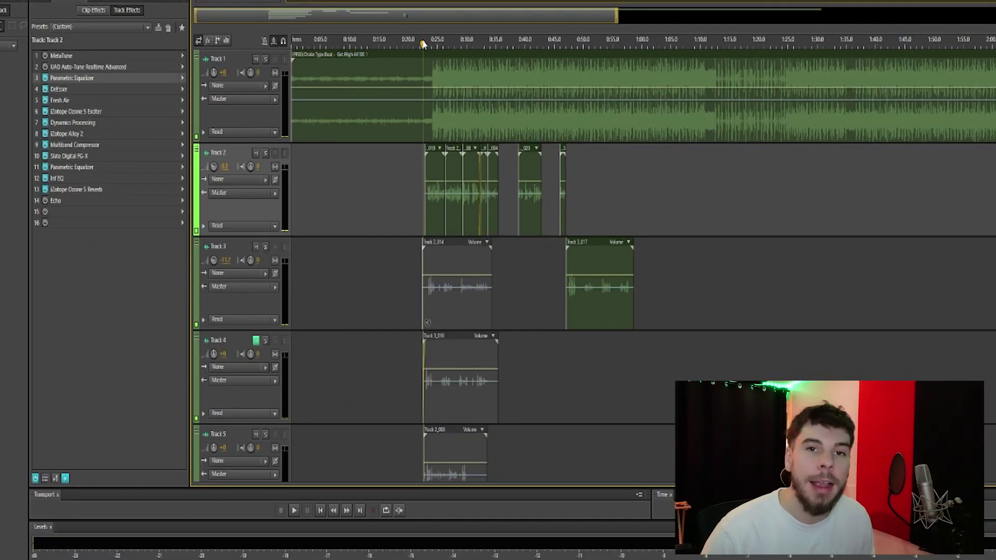
key("space")
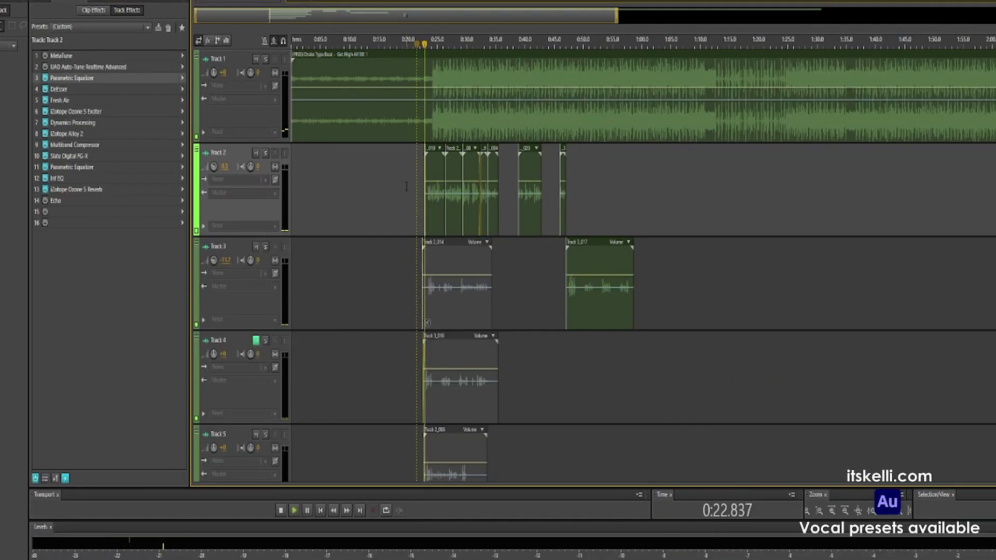